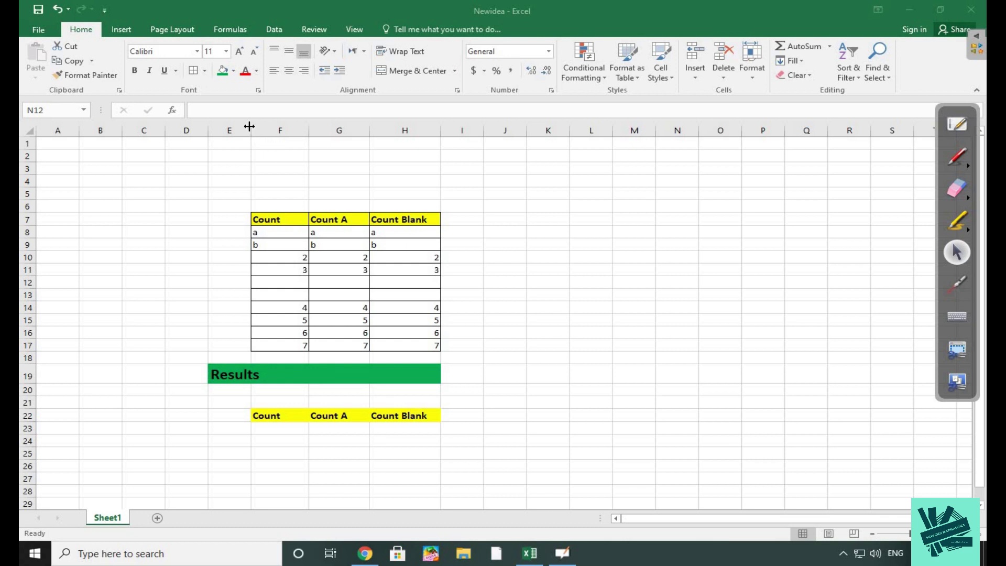
# - Widen column E, then review columns F, G and H and select Results cell F19
pyautogui.moveTo(251, 130); pyautogui.dragTo(290, 131)
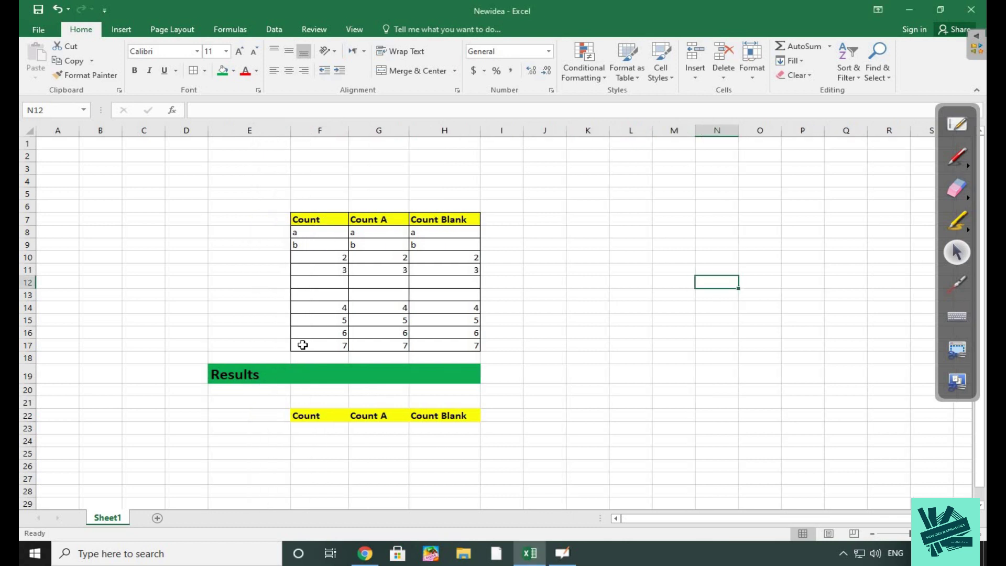
pyautogui.click(325, 375)
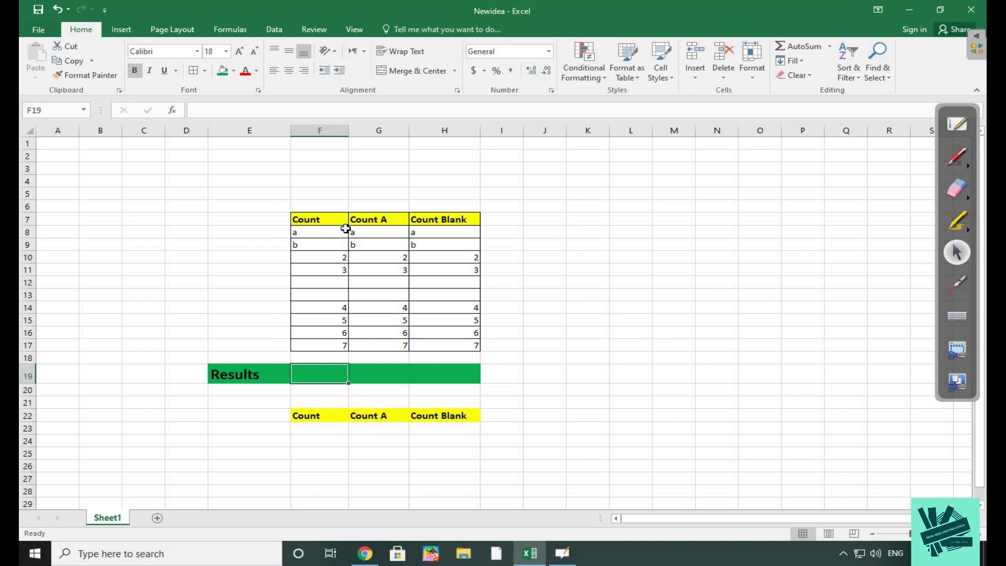
pyautogui.click(324, 126)
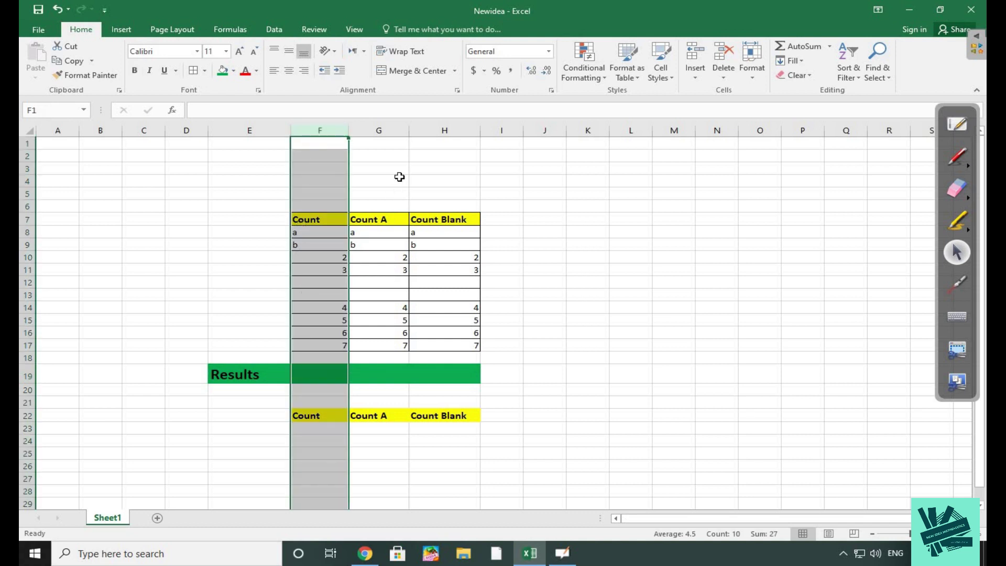
pyautogui.click(397, 126)
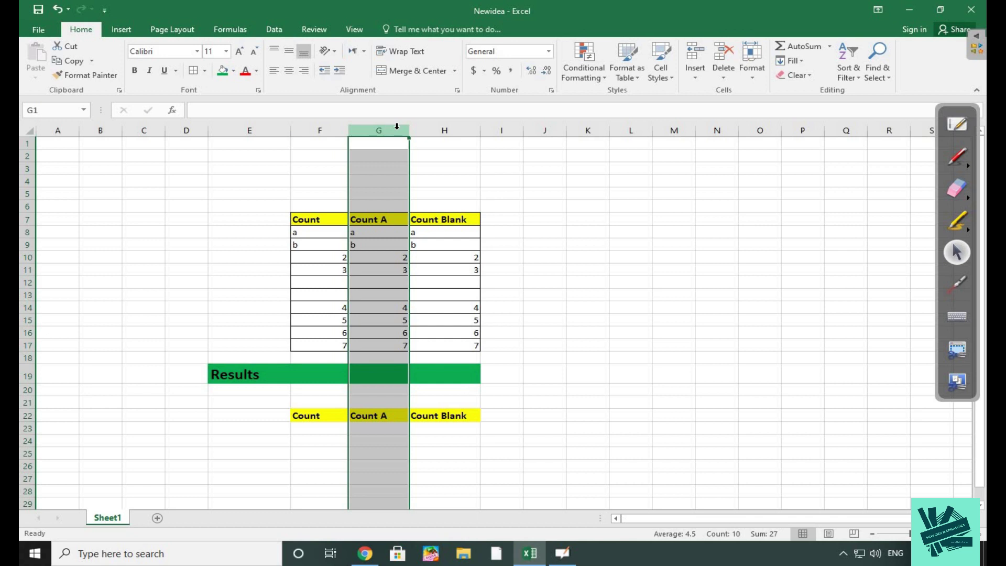
pyautogui.click(451, 126)
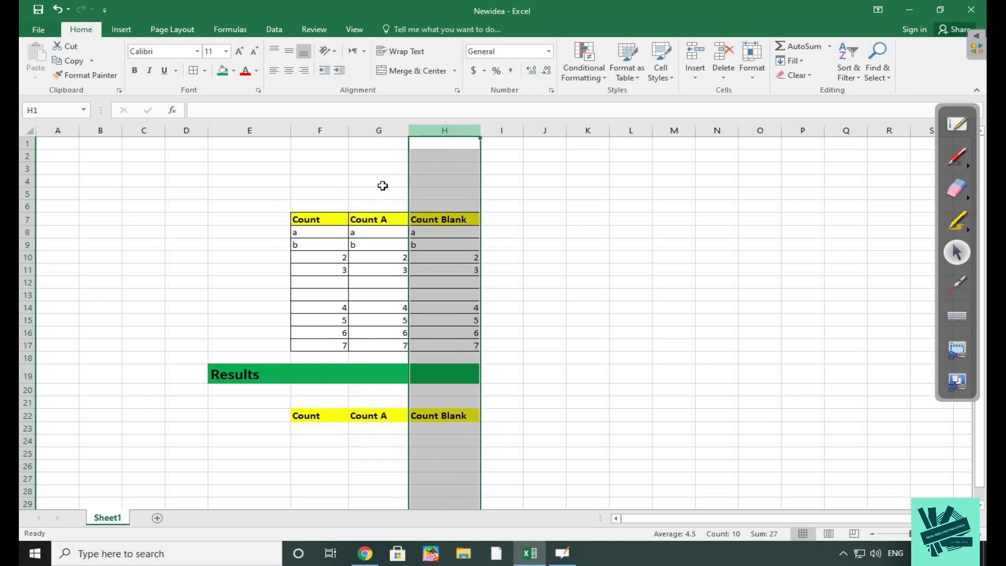
pyautogui.click(243, 256)
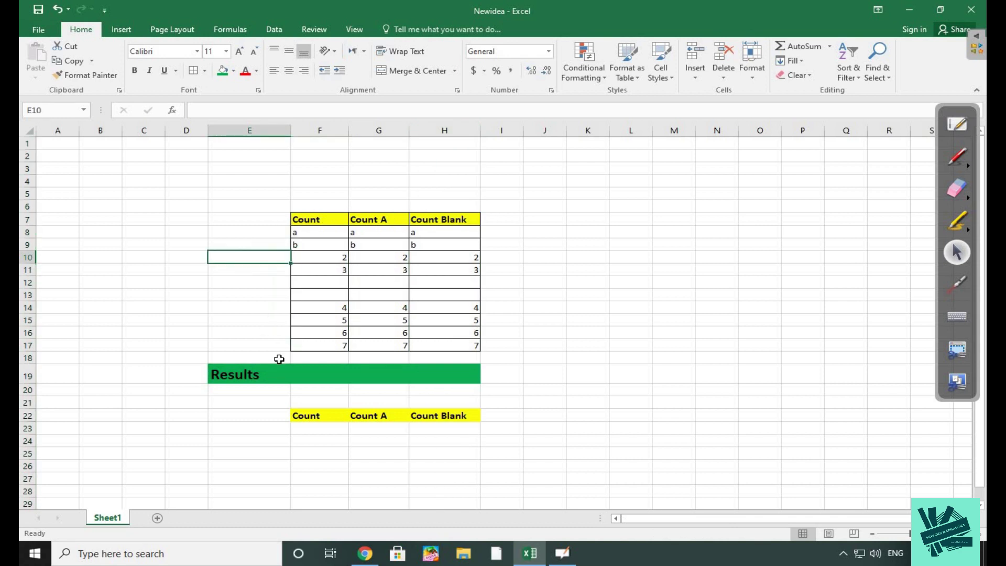
pyautogui.click(319, 373)
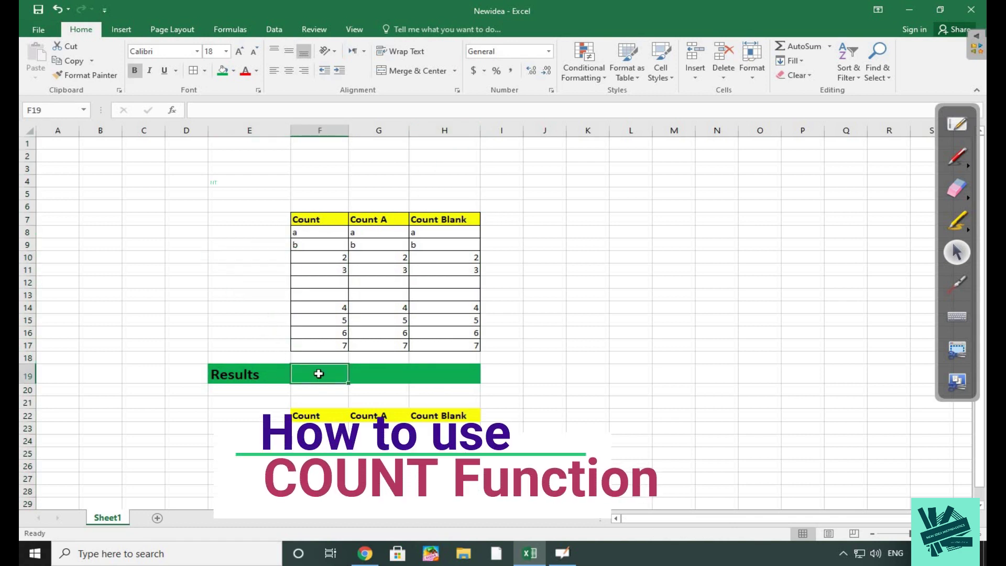
# - Center-align the sample values in F8:H17, then select F19
pyautogui.moveTo(296, 235); pyautogui.dragTo(446, 259)
pyautogui.moveTo(442, 297); pyautogui.dragTo(444, 345)
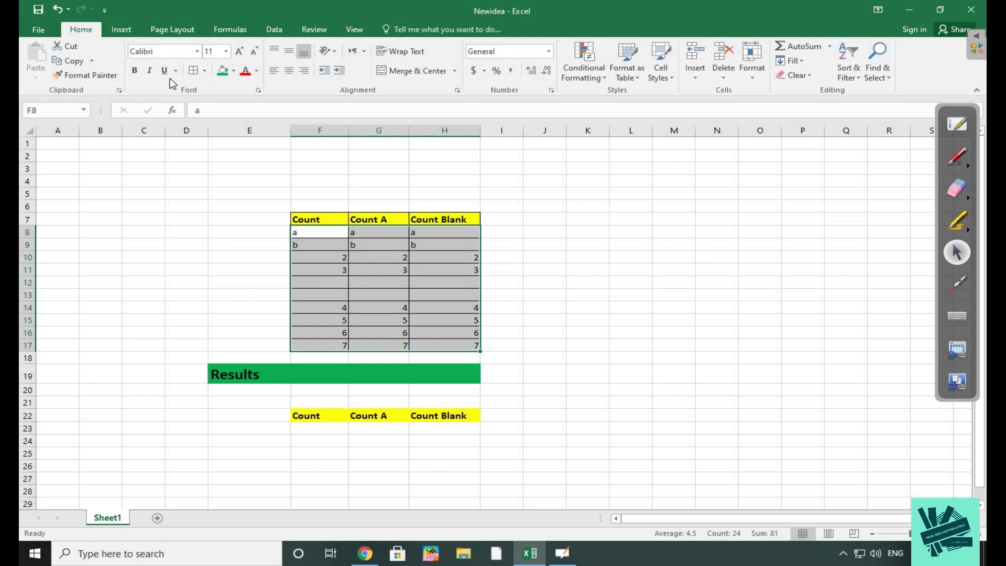
pyautogui.click(289, 70)
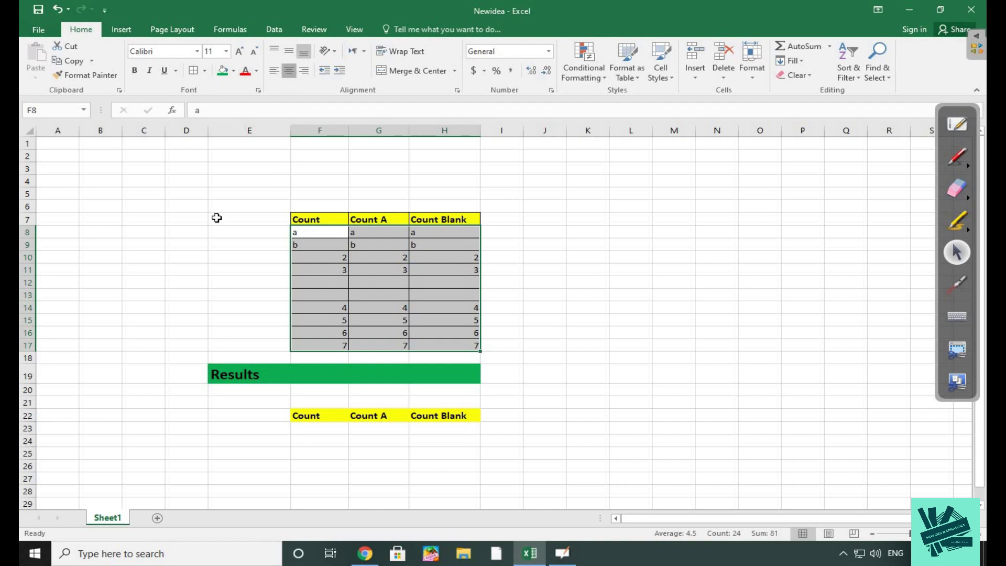
pyautogui.click(215, 244)
pyautogui.click(303, 374)
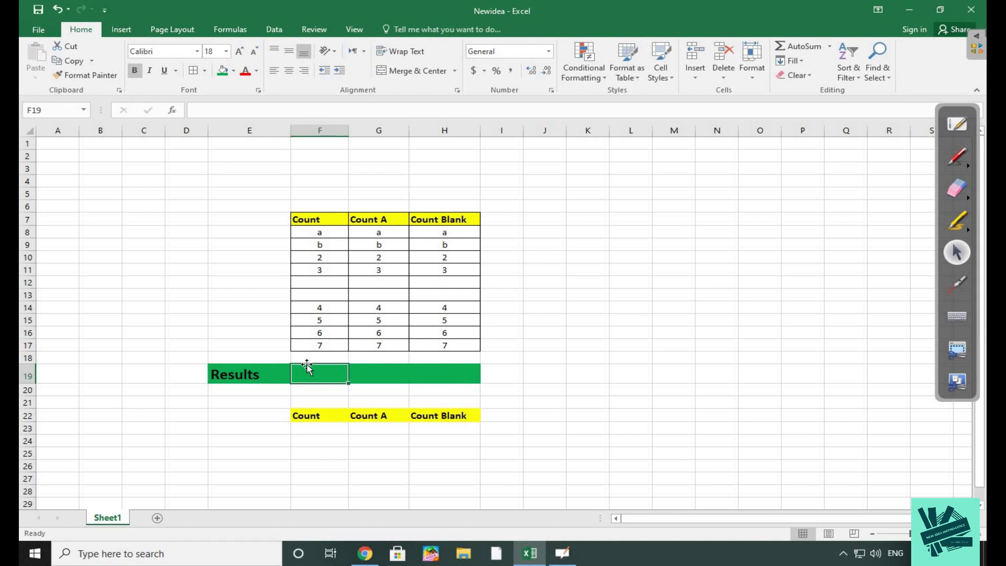
# - Enter =COUNT(F8:F17) in F19 so it returns 6
pyautogui.write('=')
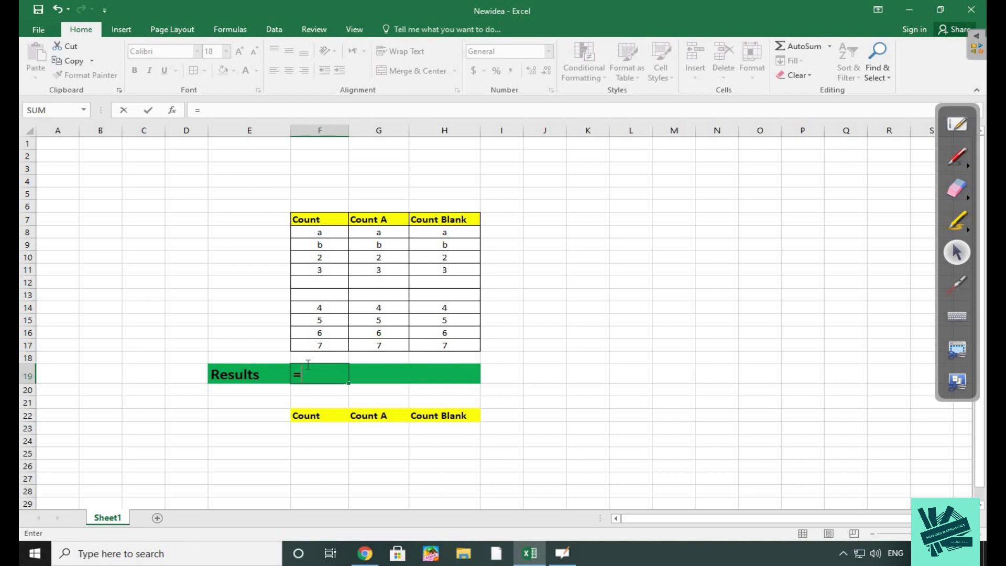
pyautogui.write('count')
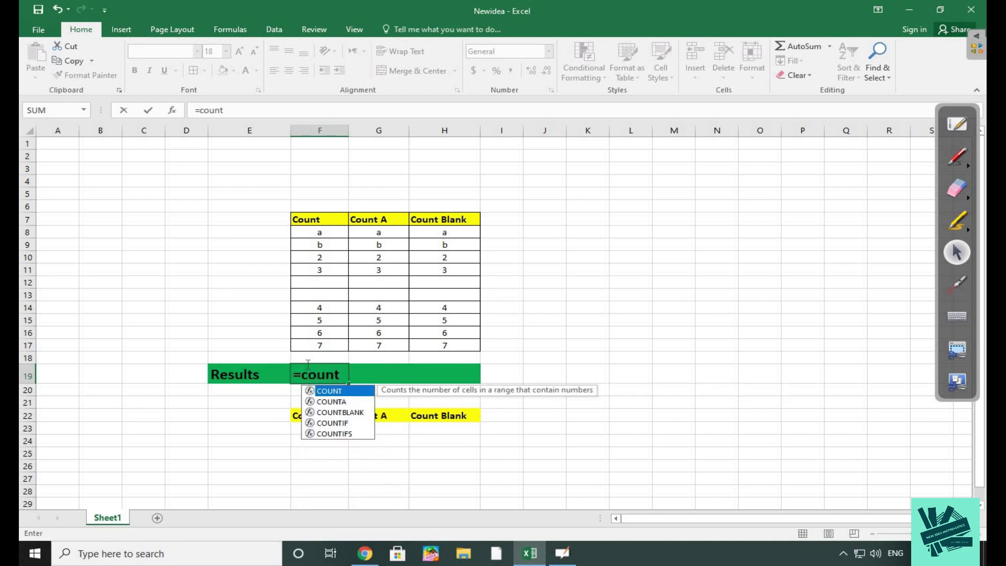
pyautogui.write('(')
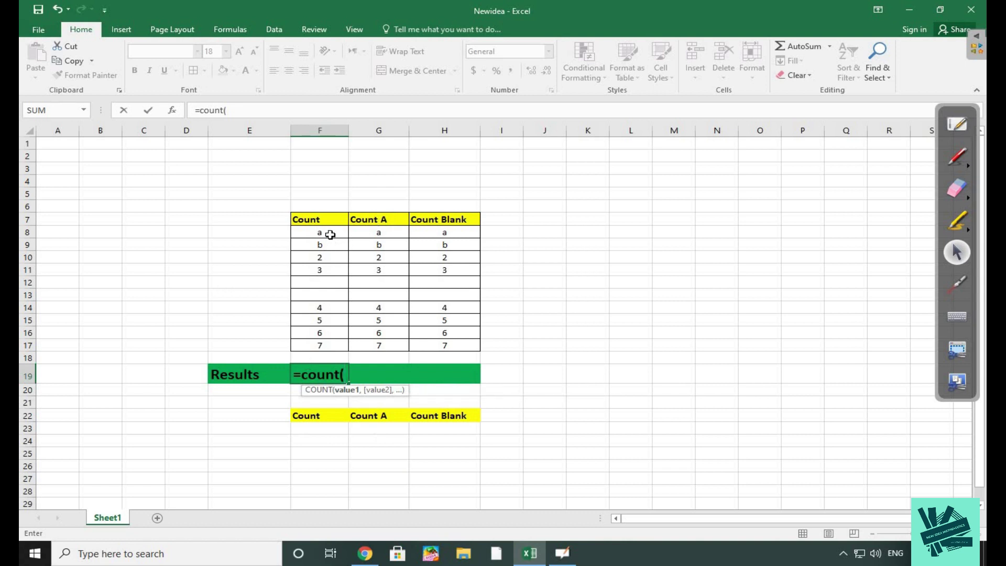
pyautogui.moveTo(330, 234); pyautogui.dragTo(319, 345)
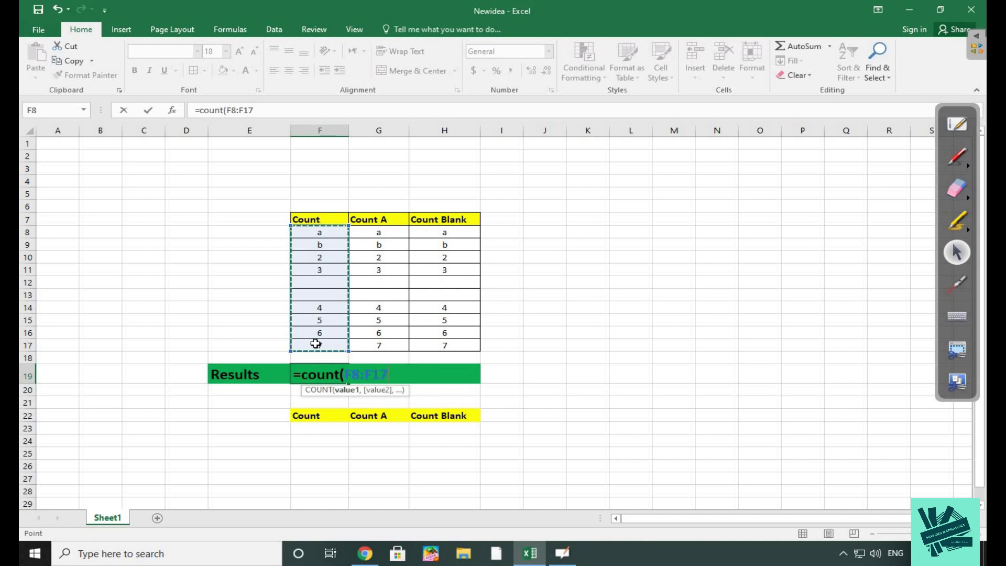
pyautogui.write(')')
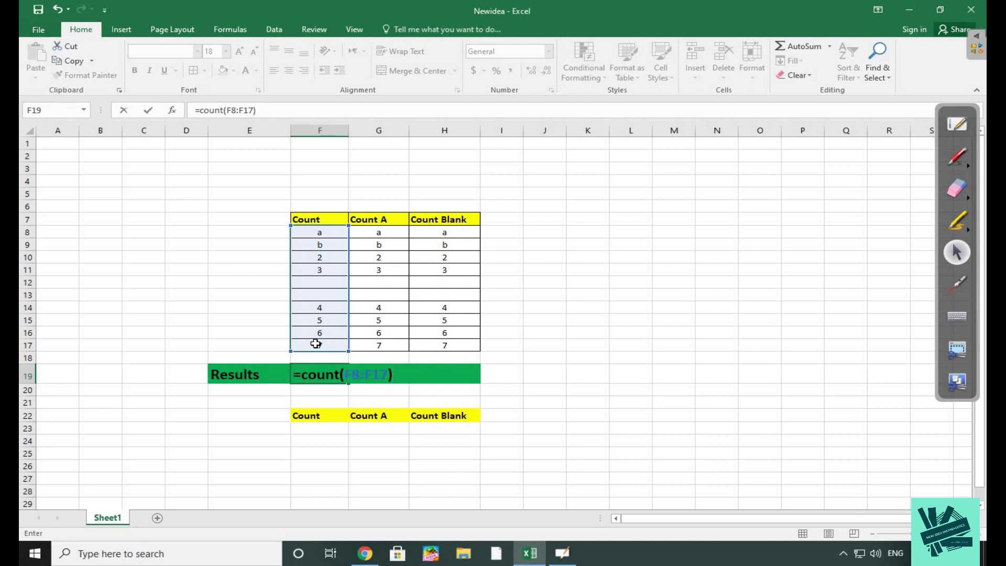
pyautogui.press('Return')
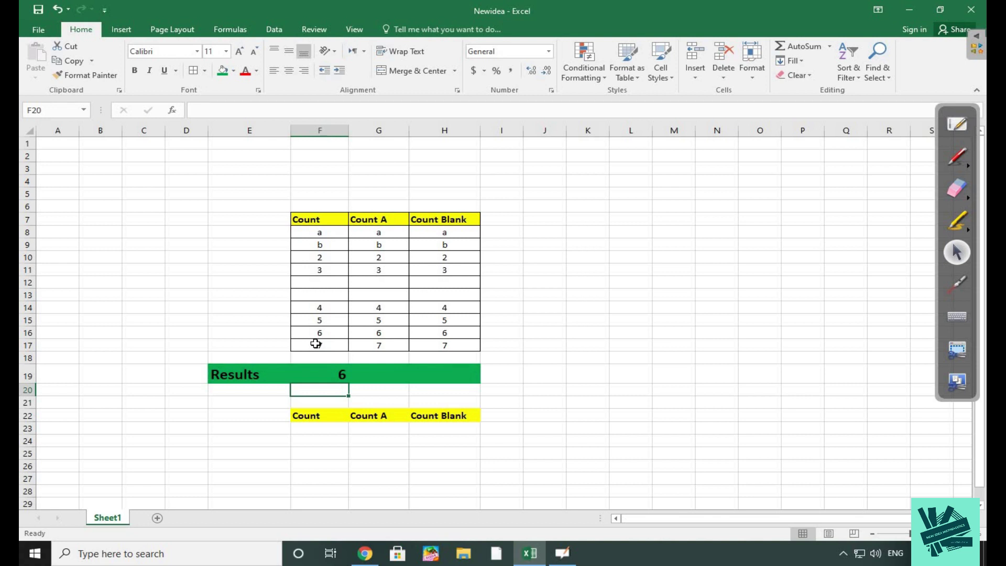
pyautogui.click(323, 374)
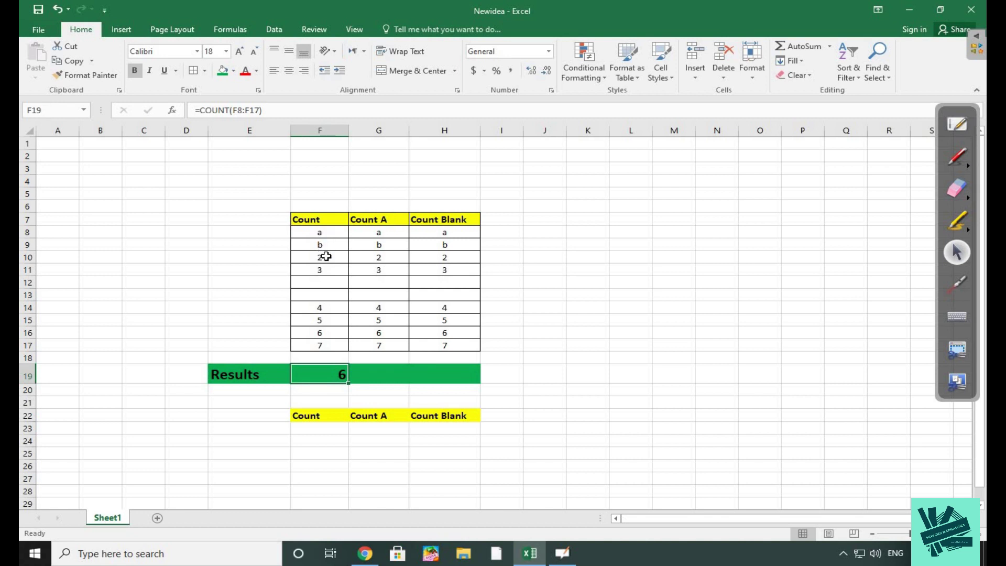
pyautogui.click(330, 260)
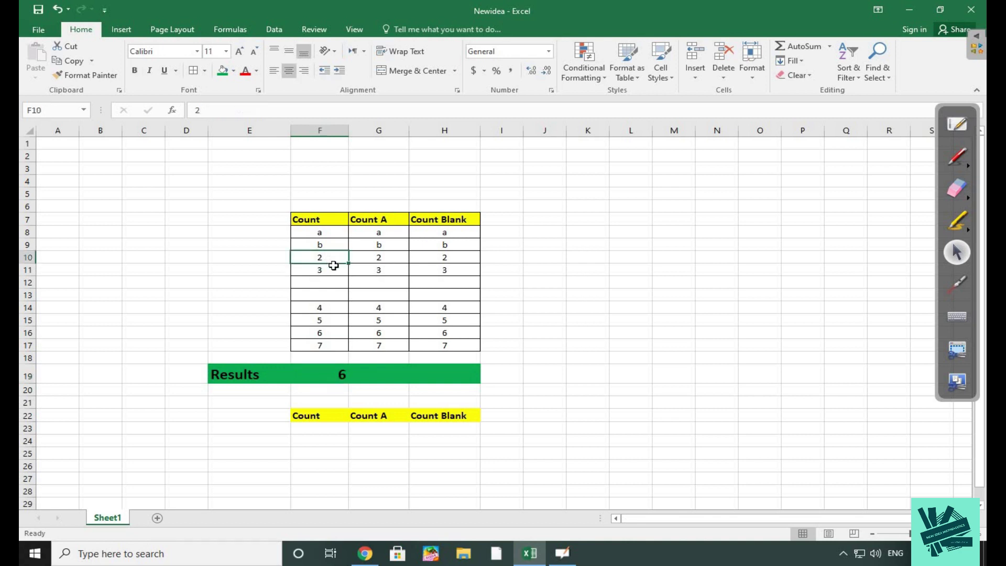
pyautogui.click(330, 268)
pyautogui.click(322, 306)
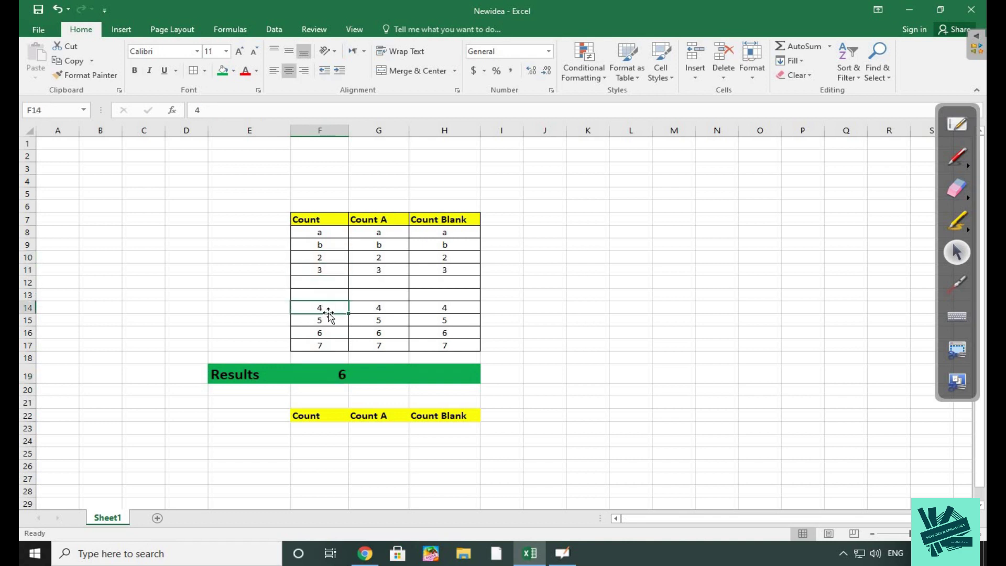
pyautogui.click(325, 321)
pyautogui.click(326, 334)
pyautogui.click(324, 342)
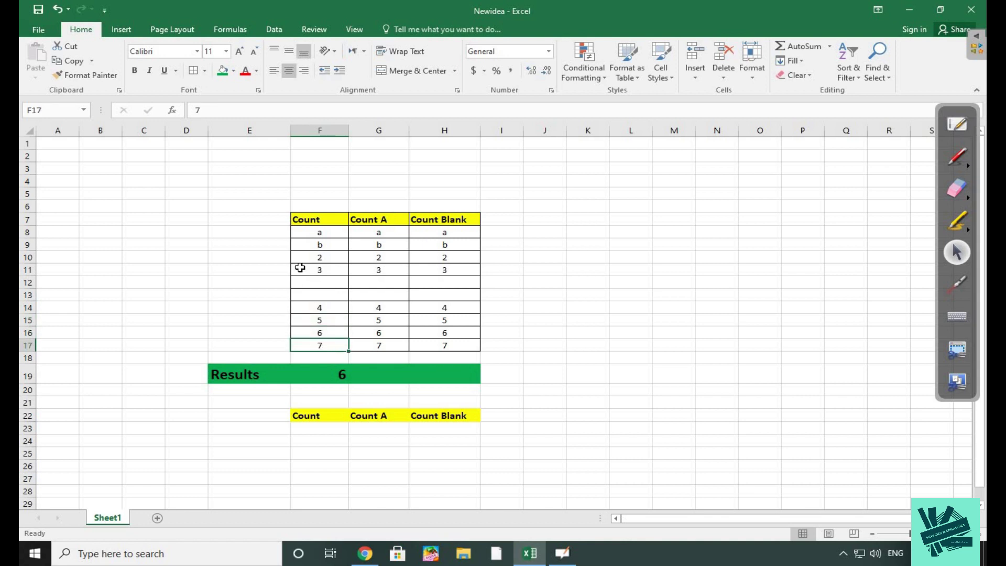
pyautogui.moveTo(320, 260); pyautogui.dragTo(320, 272)
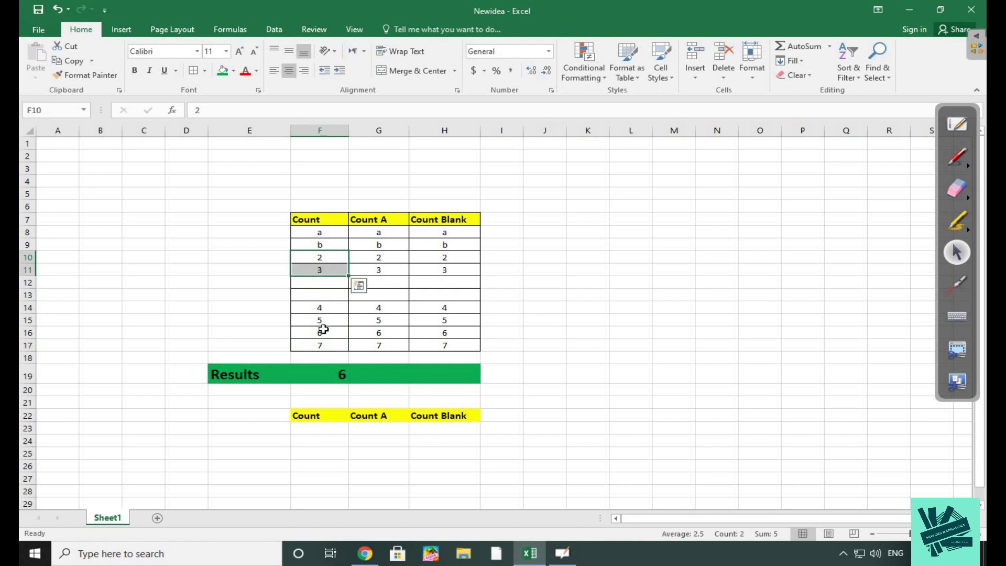
pyautogui.moveTo(325, 309); pyautogui.dragTo(330, 344)
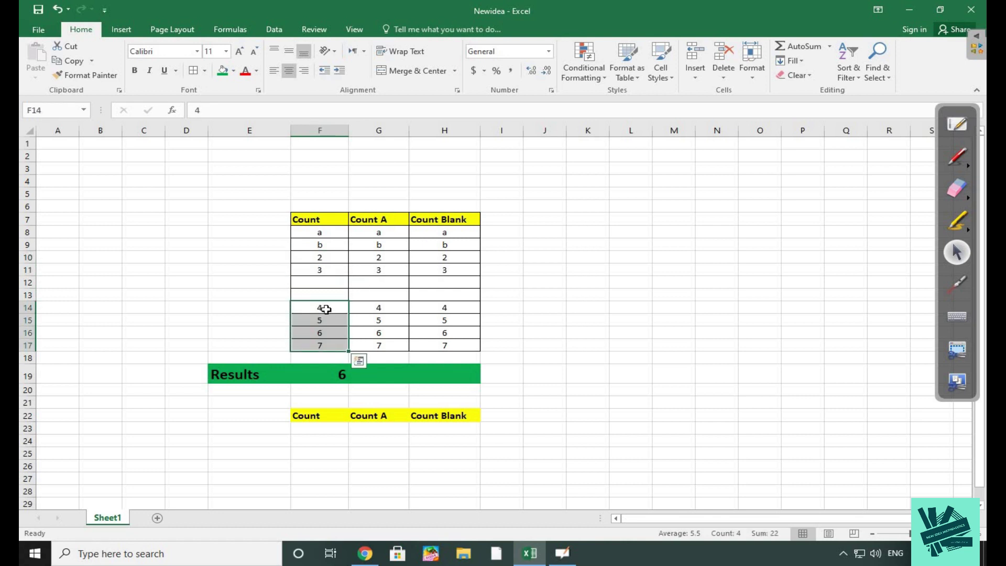
pyautogui.click(338, 378)
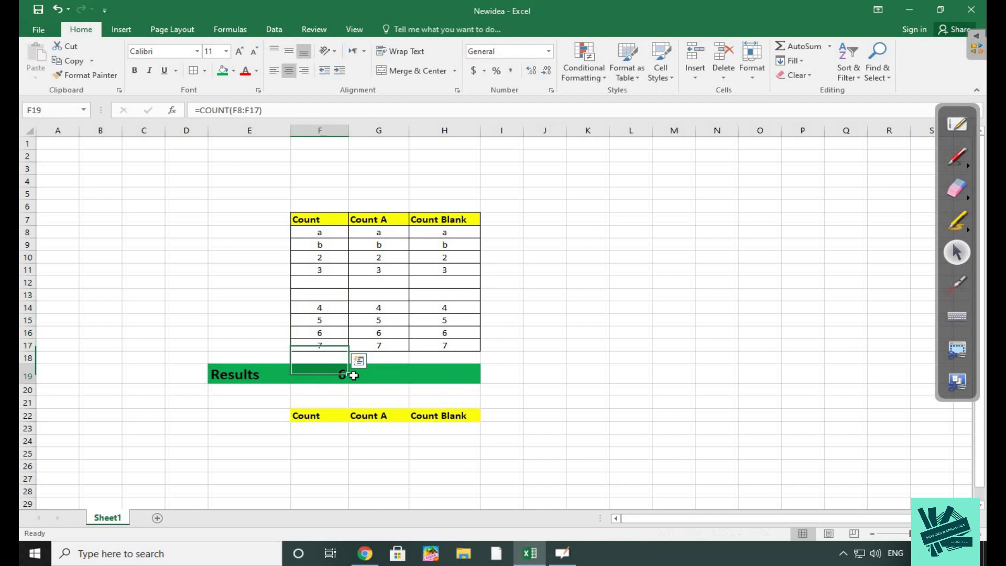
pyautogui.click(388, 373)
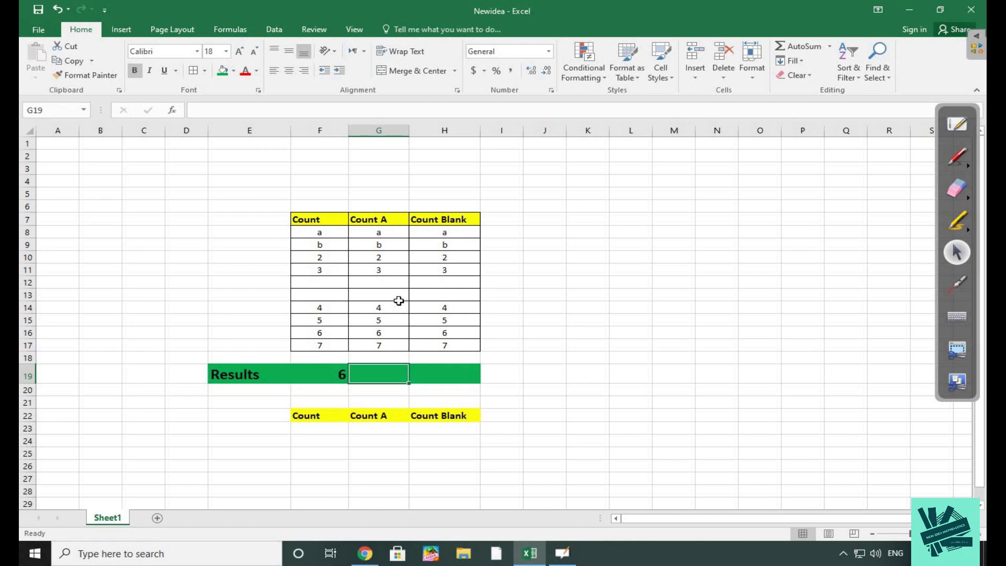
# - Enter =COUNTA(G8:G17) in G19, fixing a typo along the way, so it returns 8
pyautogui.write('=')
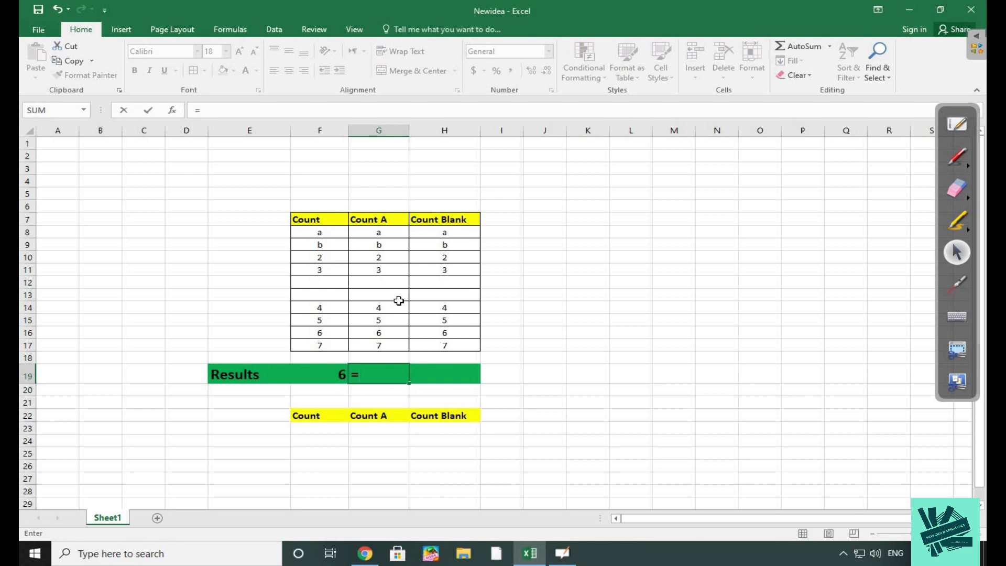
pyautogui.write('cp')
pyautogui.press('BackSpace')
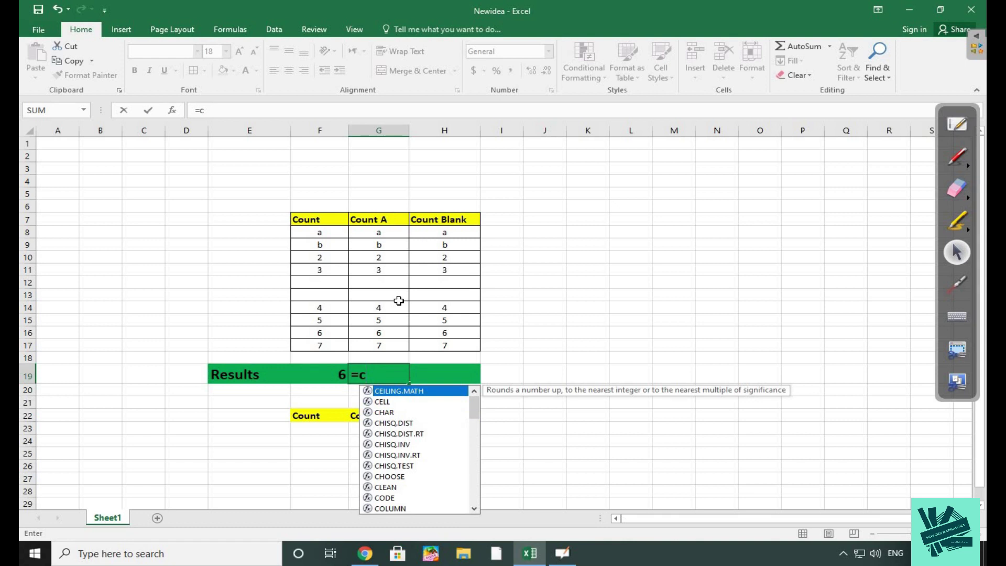
pyautogui.write('ounta')
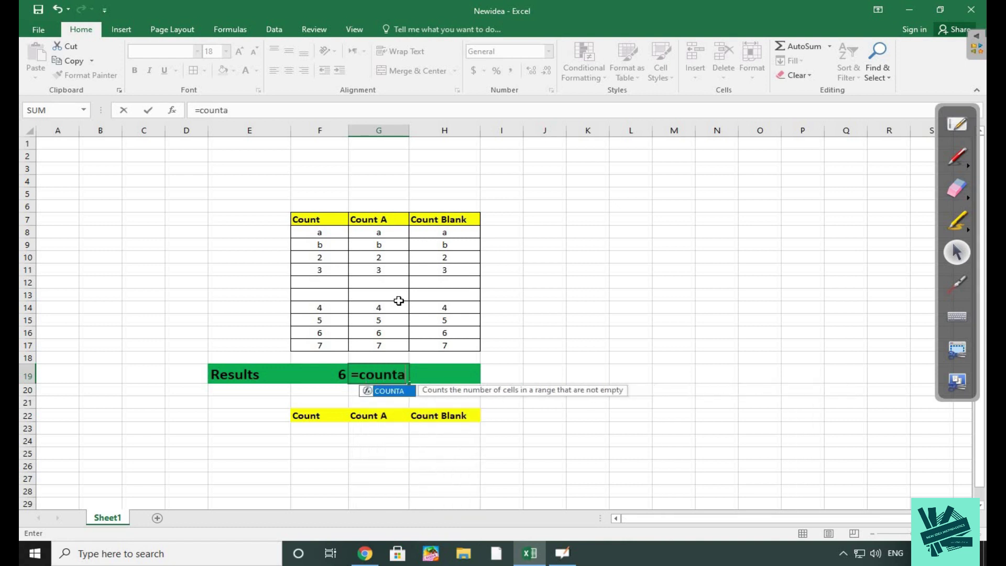
pyautogui.write('(')
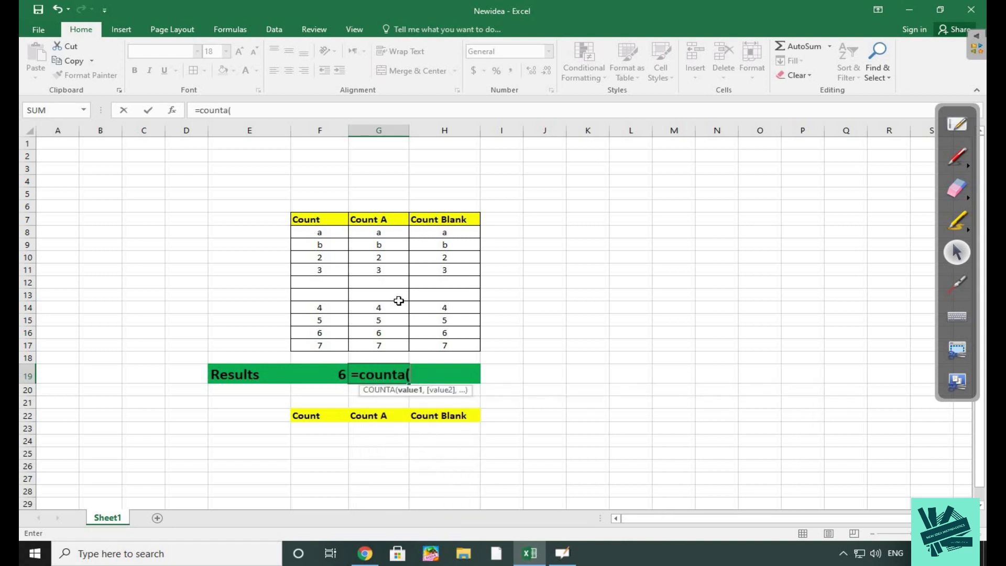
pyautogui.moveTo(386, 235); pyautogui.dragTo(389, 352)
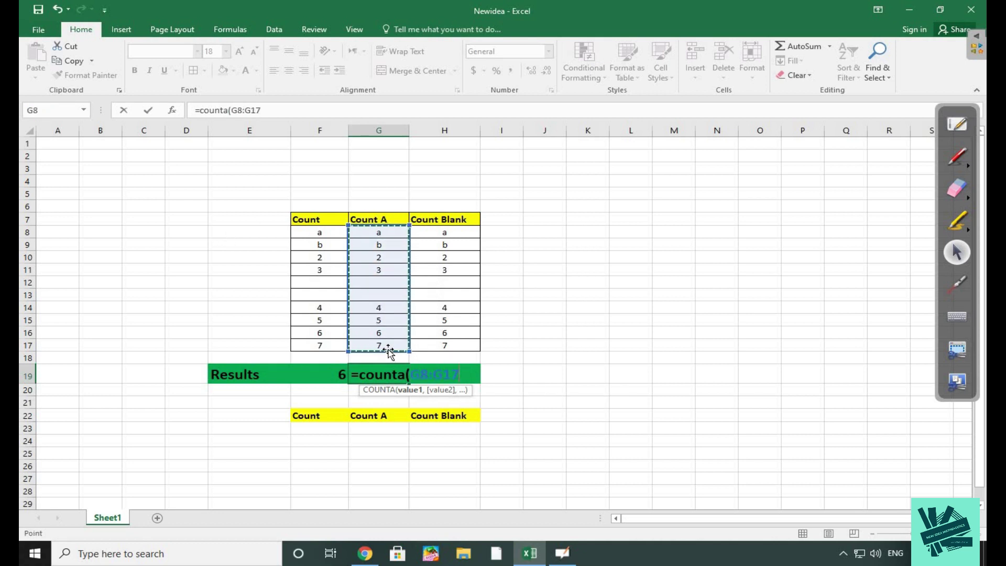
pyautogui.write(')')
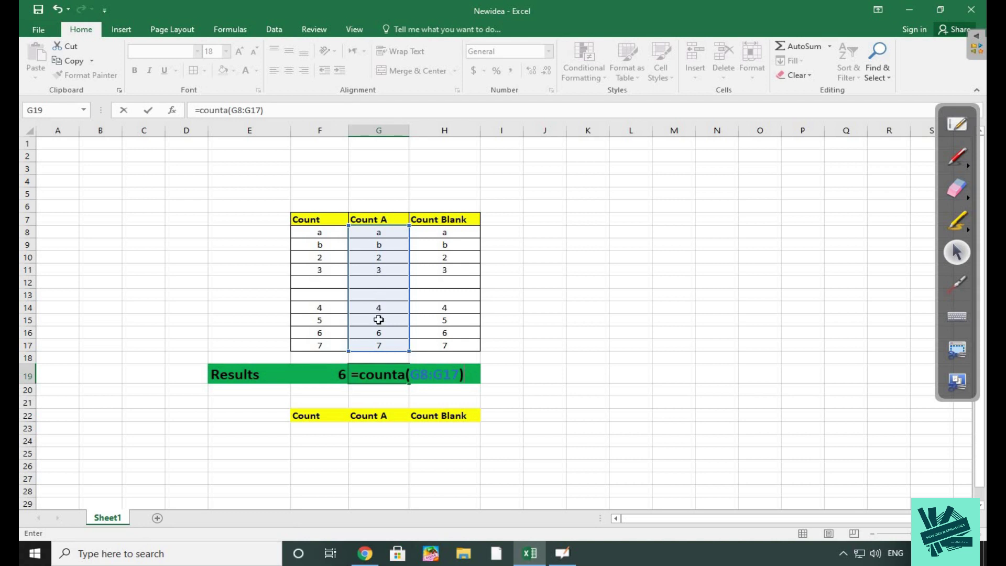
pyautogui.press('Return')
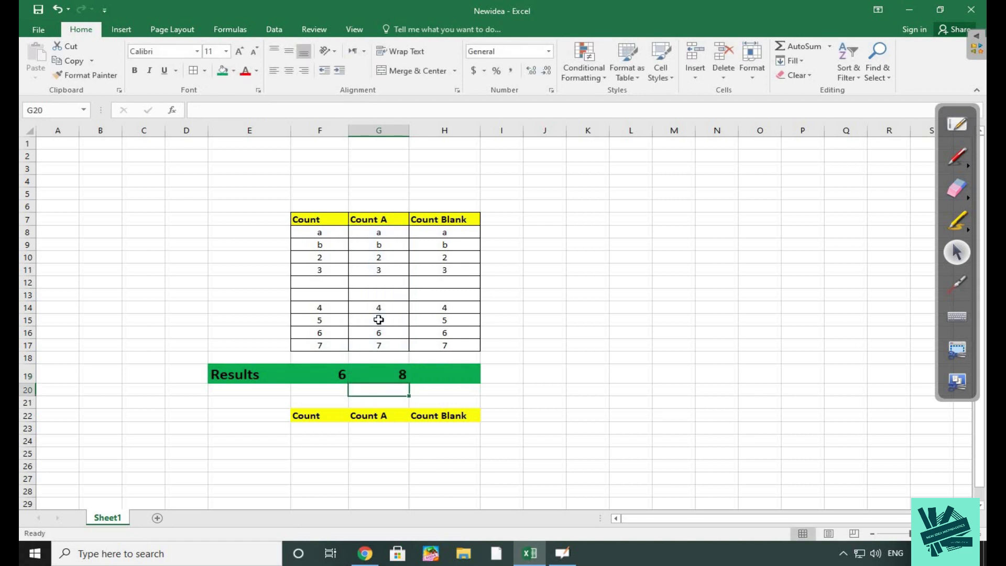
pyautogui.moveTo(387, 232); pyautogui.dragTo(379, 346)
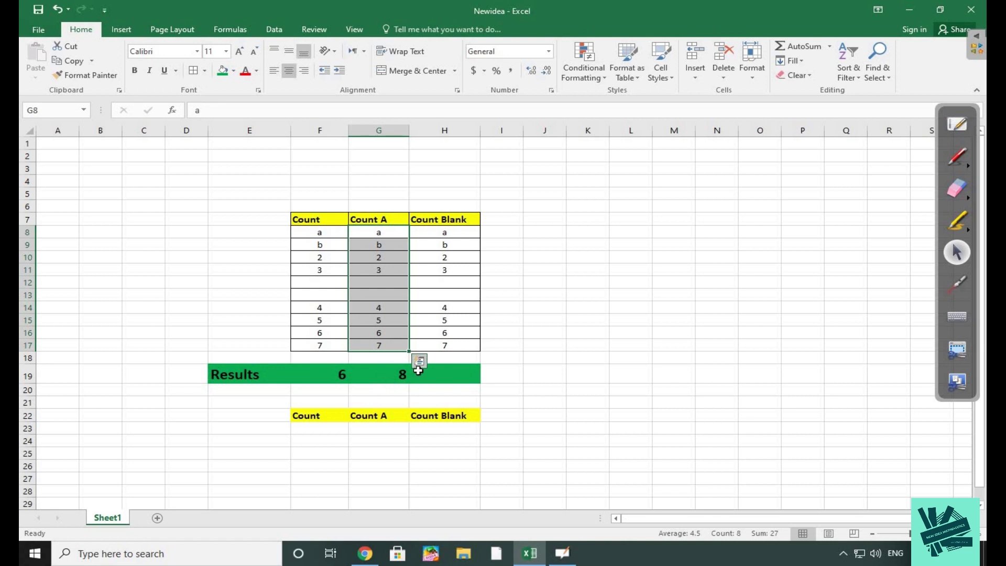
pyautogui.click(464, 372)
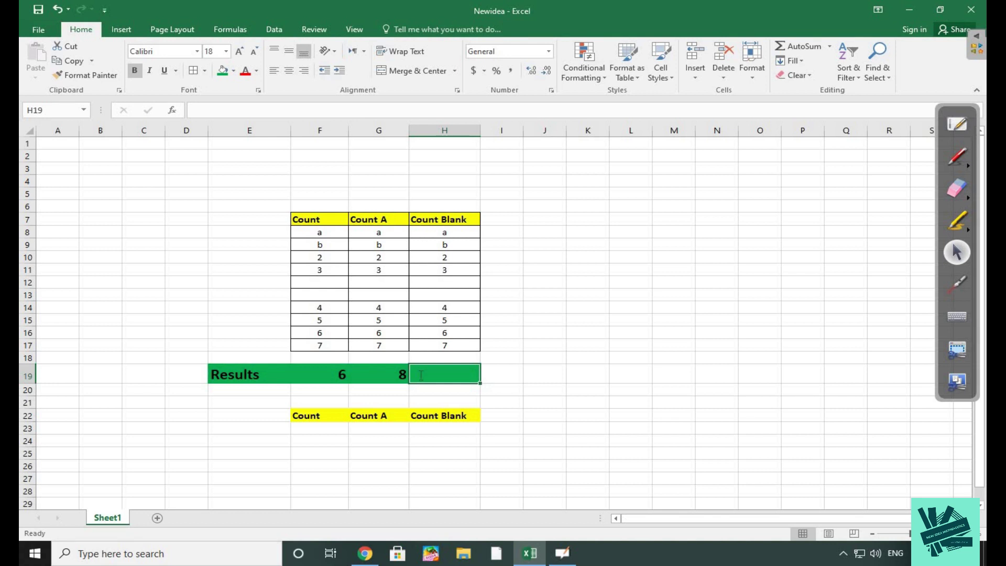
# - Enter =COUNTBLANK(H8:H17) in H19 so it returns 2, then highlight the two empty cells
pyautogui.write('=')
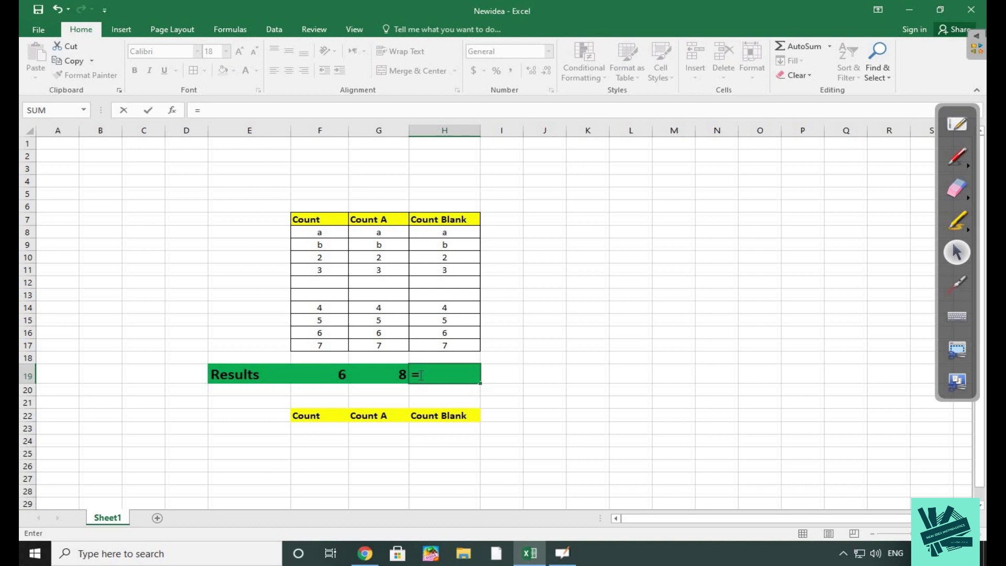
pyautogui.write('cou')
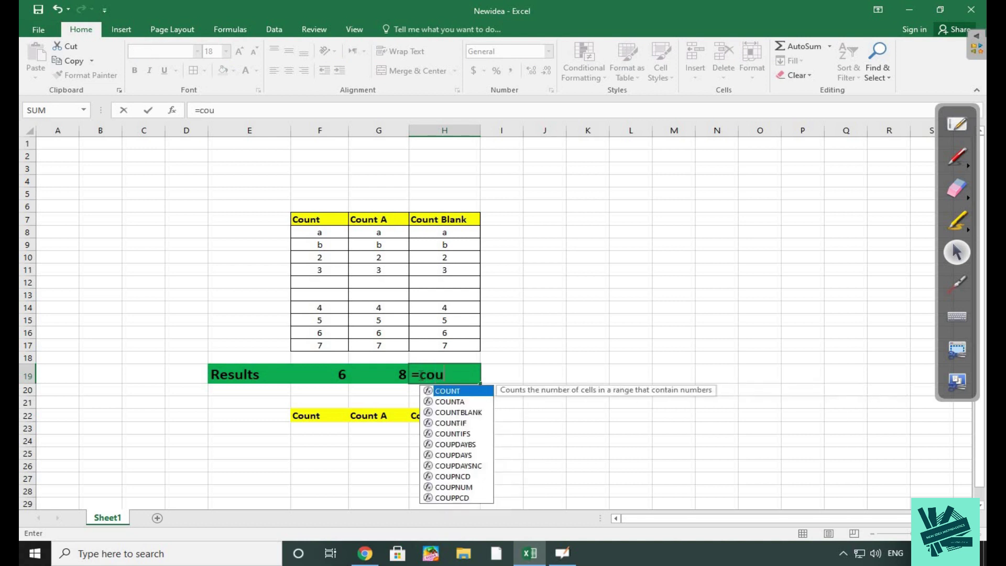
pyautogui.write('nt')
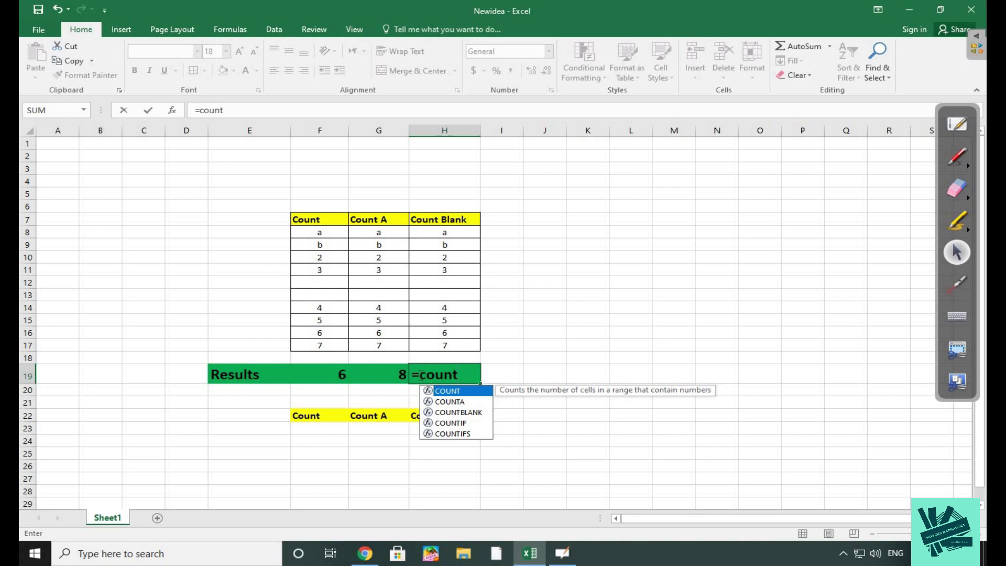
pyautogui.write('blank')
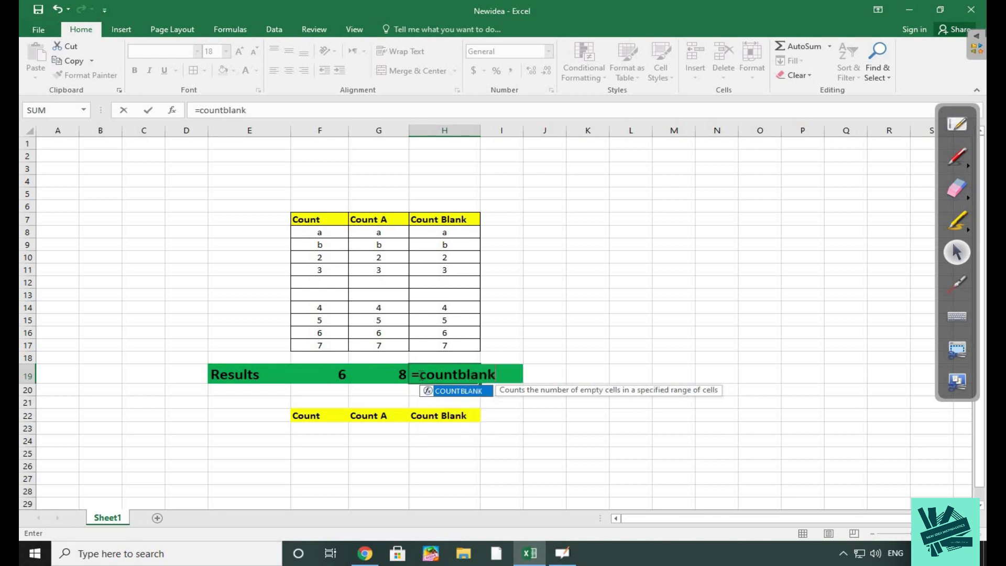
pyautogui.write('(')
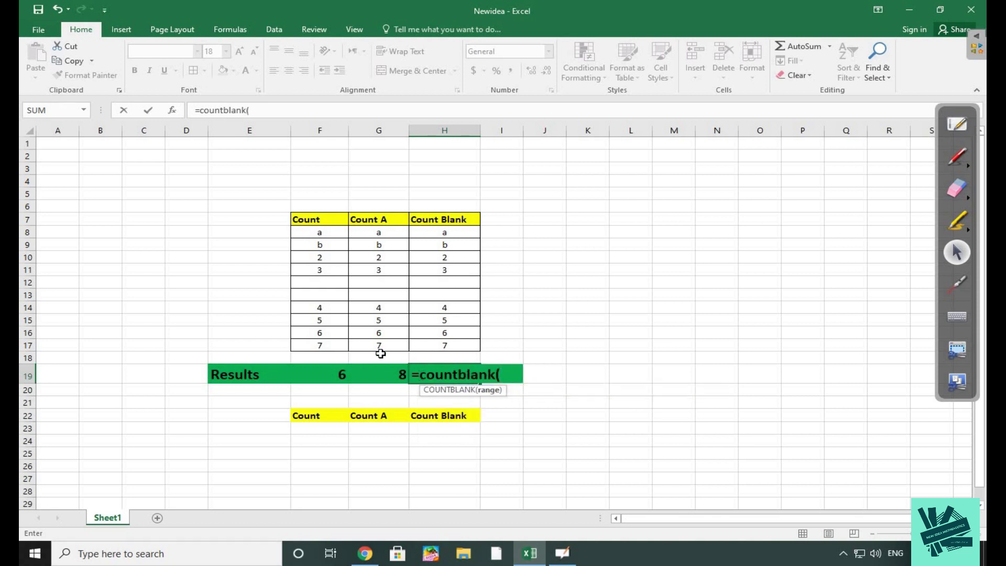
pyautogui.click(468, 231)
pyautogui.moveTo(473, 282); pyautogui.dragTo(471, 347)
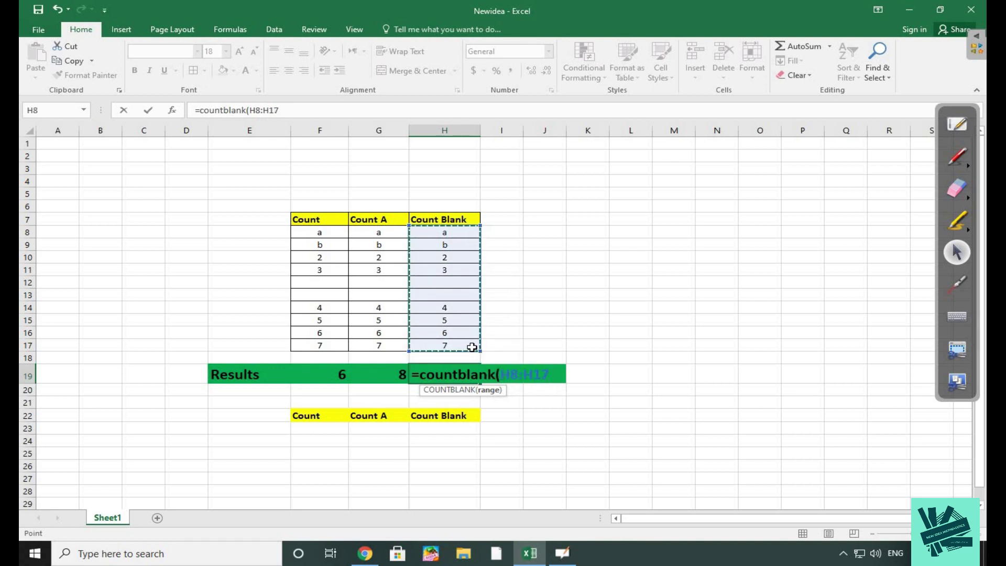
pyautogui.write(')')
pyautogui.press('Return')
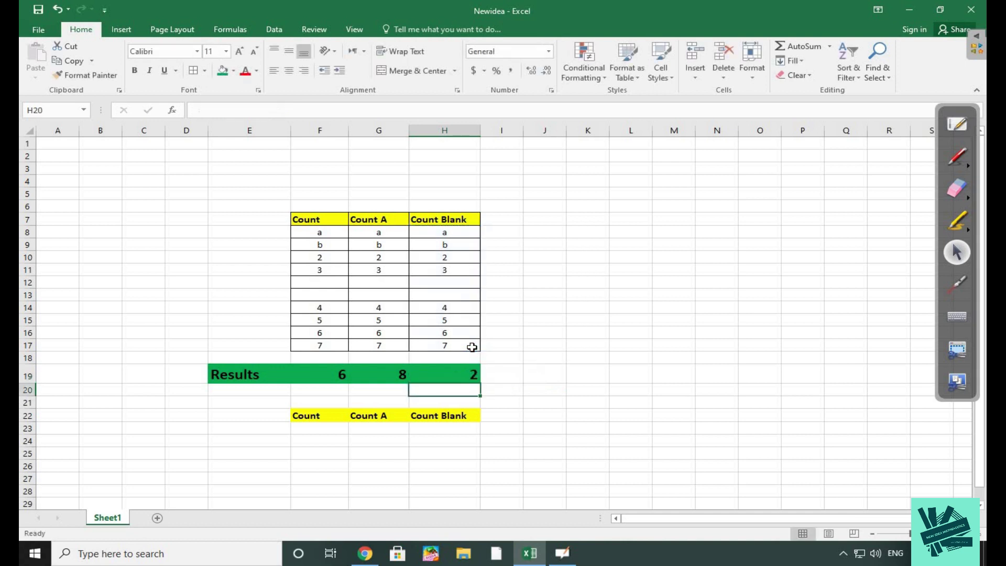
pyautogui.moveTo(447, 285); pyautogui.dragTo(445, 294)
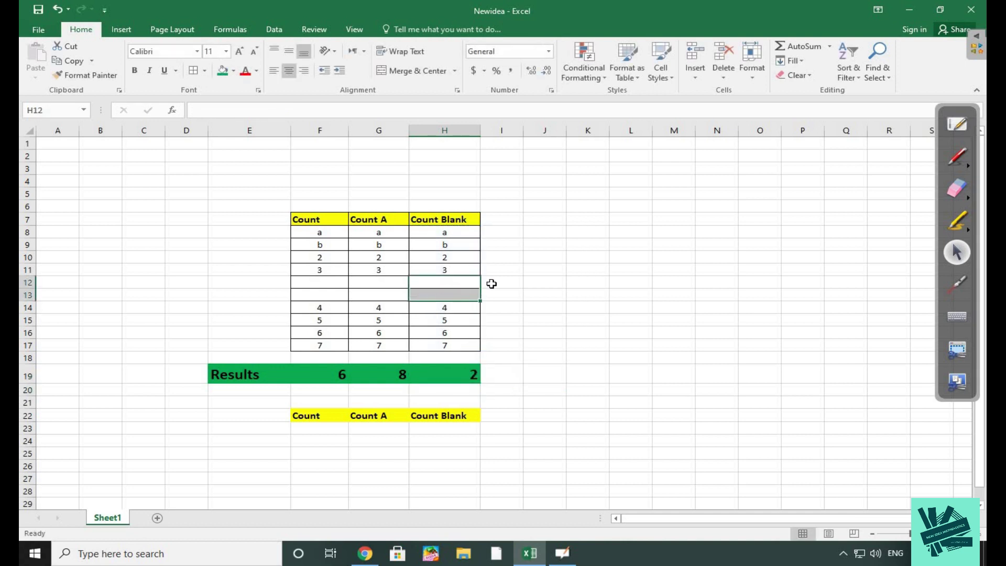